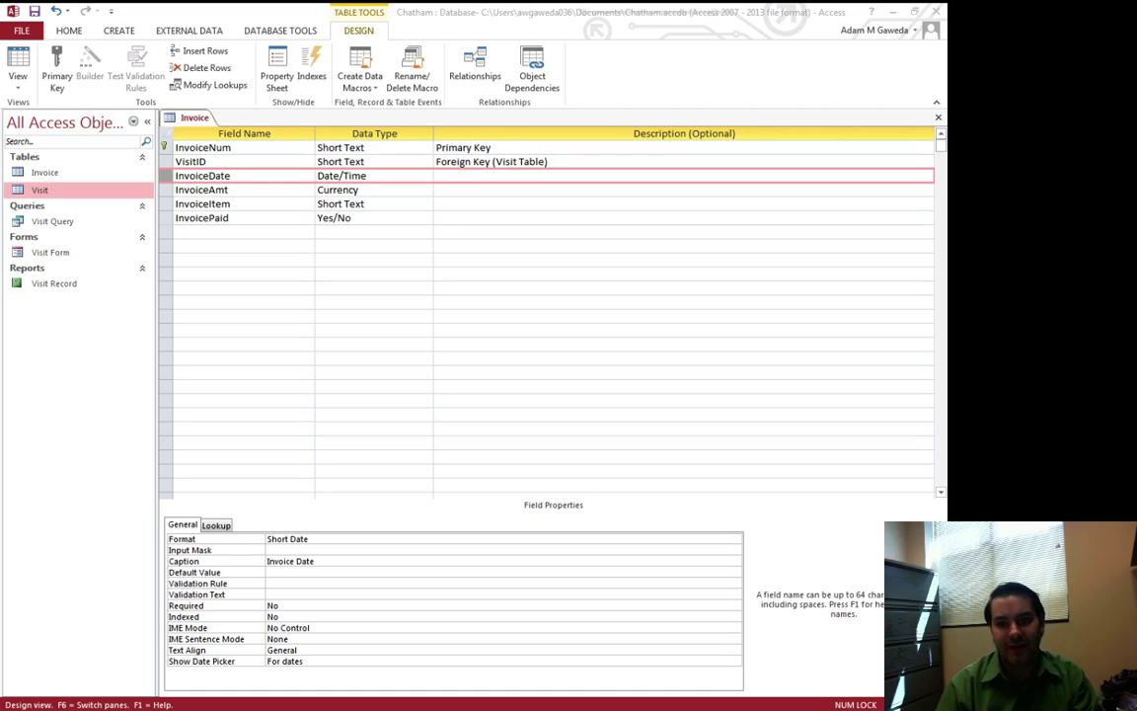
click(250, 158)
drag(569, 160, 328, 188)
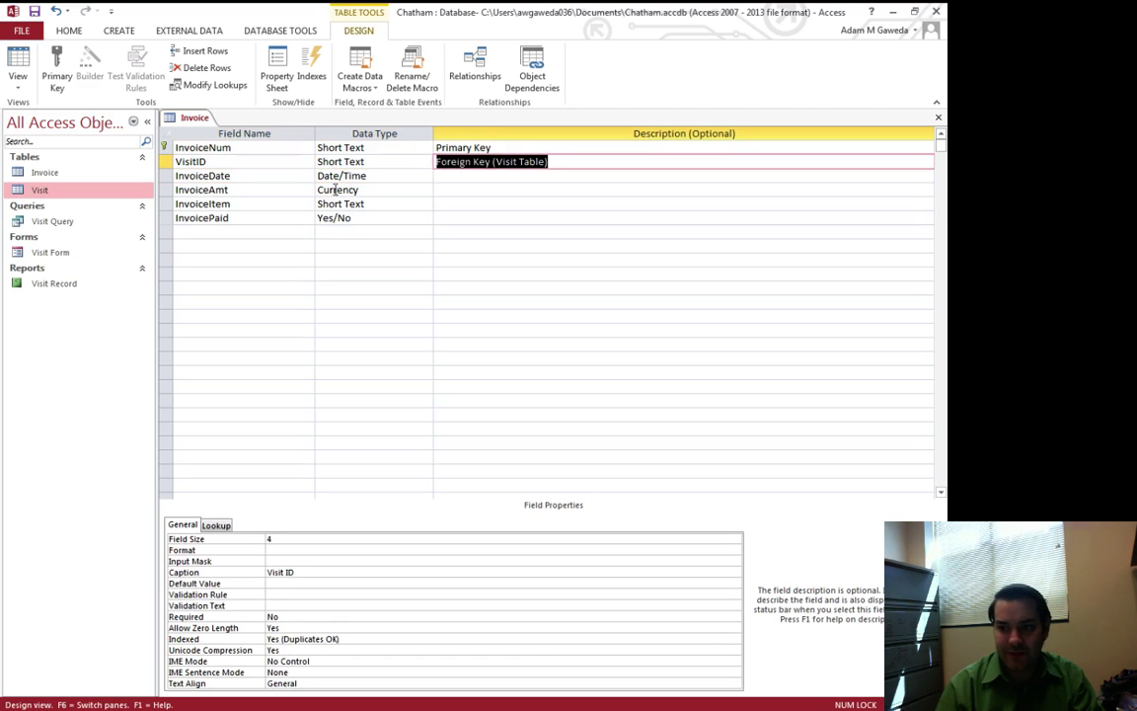
click(269, 269)
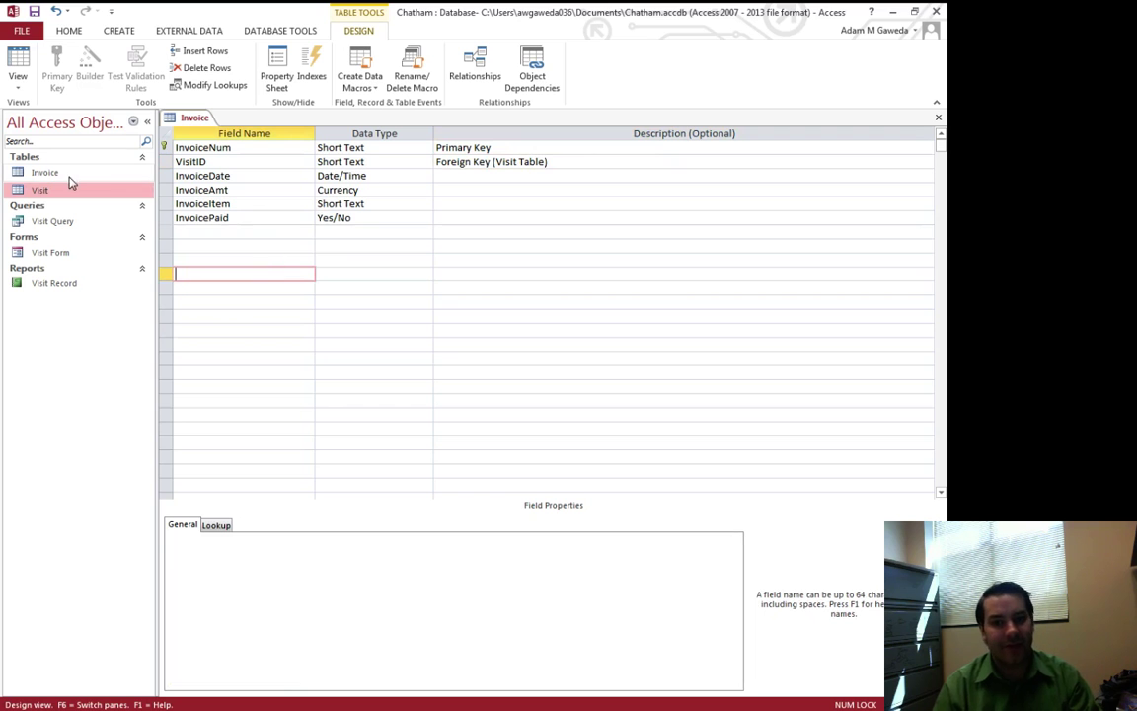
Open the Visit table in Design view and describe the VisitID field as "Primary Key".
double_click(37, 190)
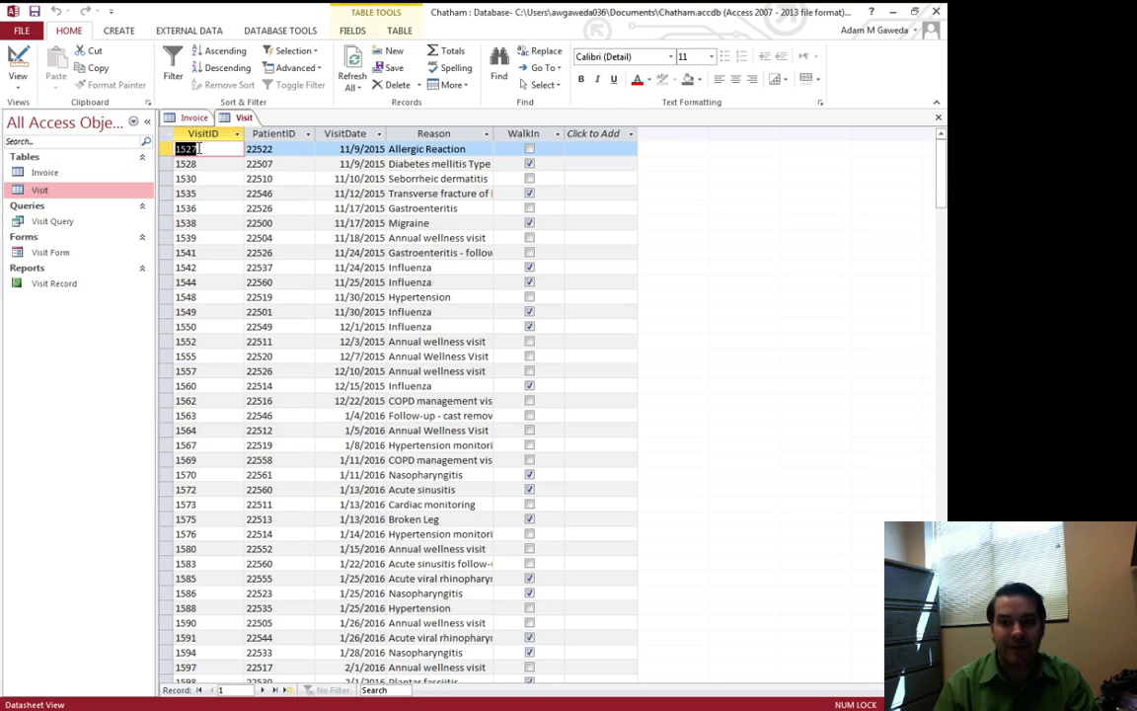
click(12, 67)
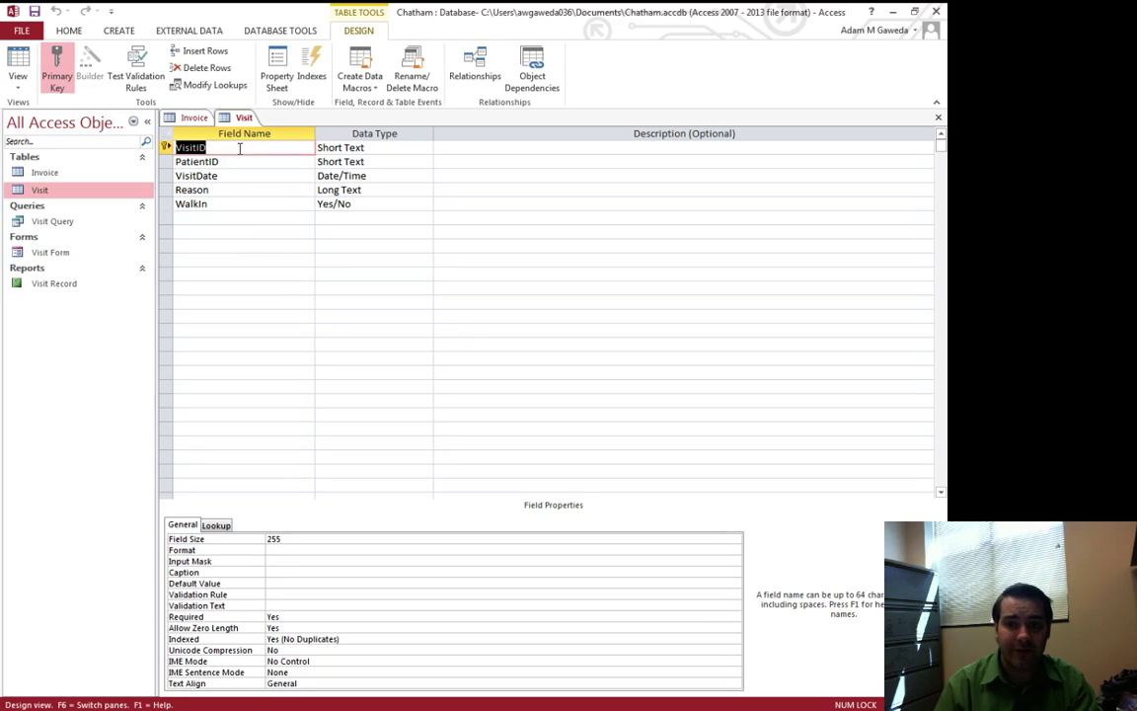
click(448, 147)
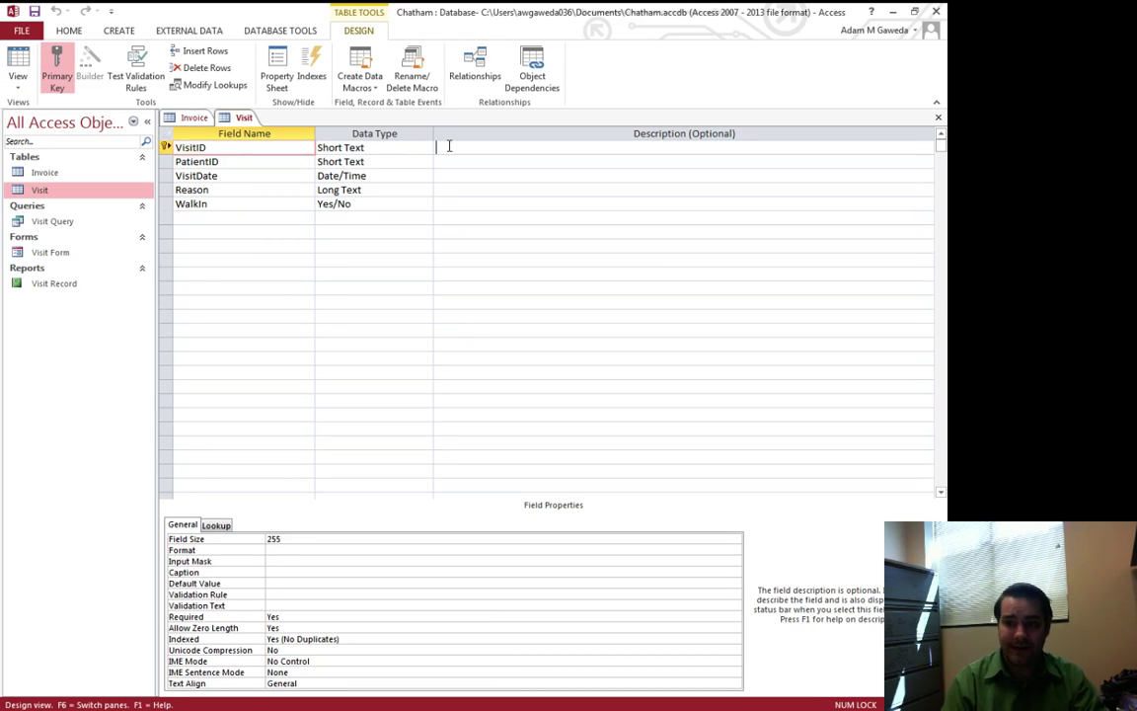
text(Primary Key()
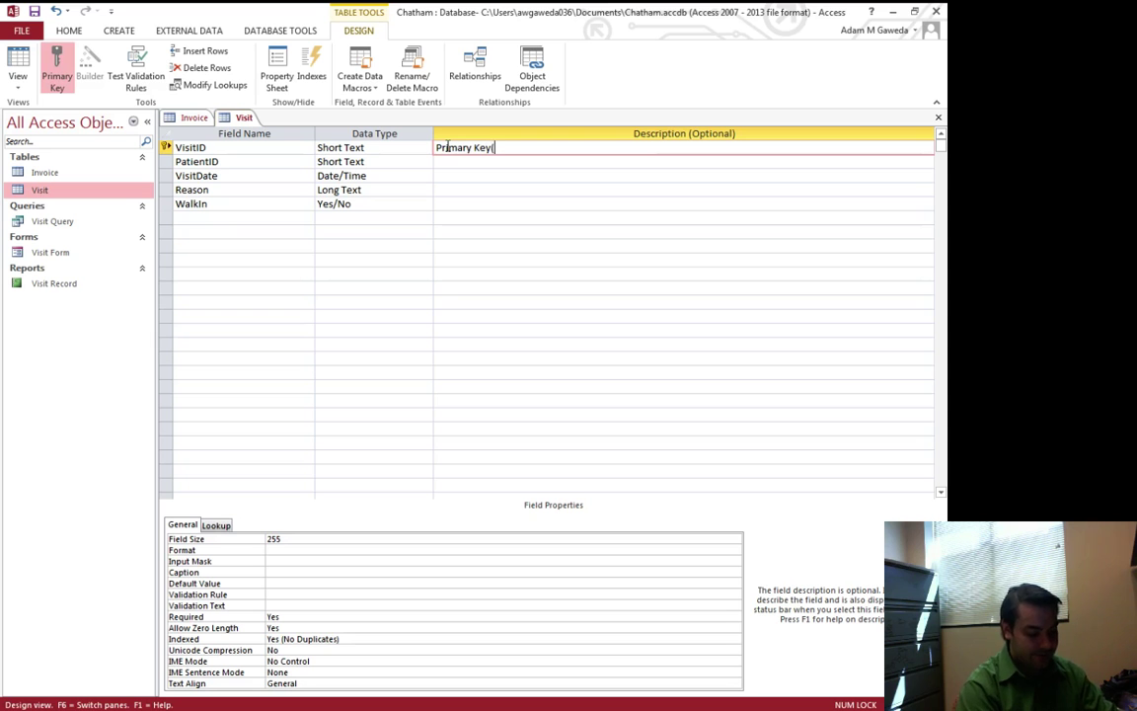
key(BackSpace)
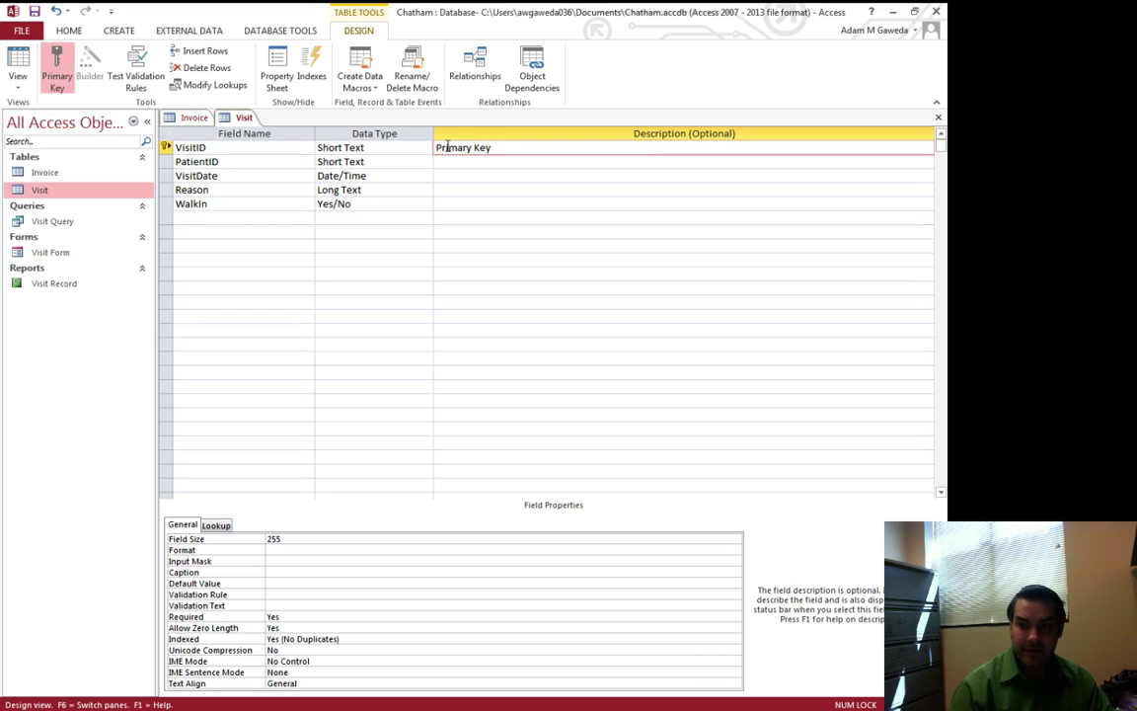
Describe the PatientID field of the Visit table as "Foreign Key (Patient Table)".
click(241, 165)
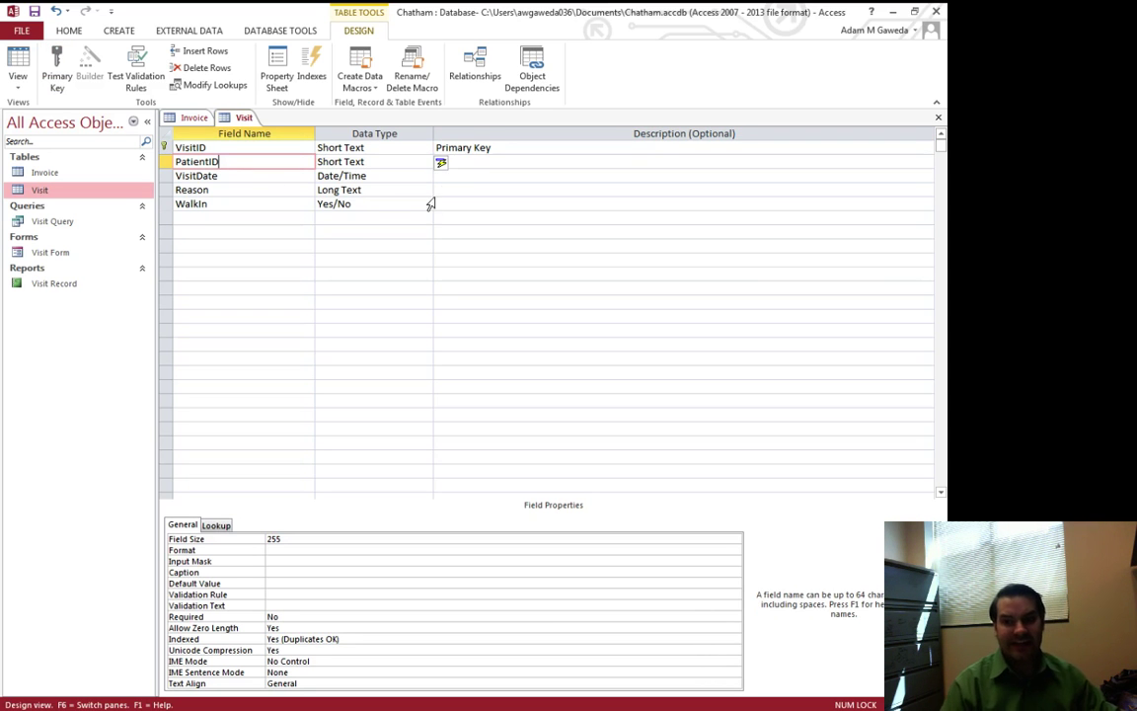
click(467, 164)
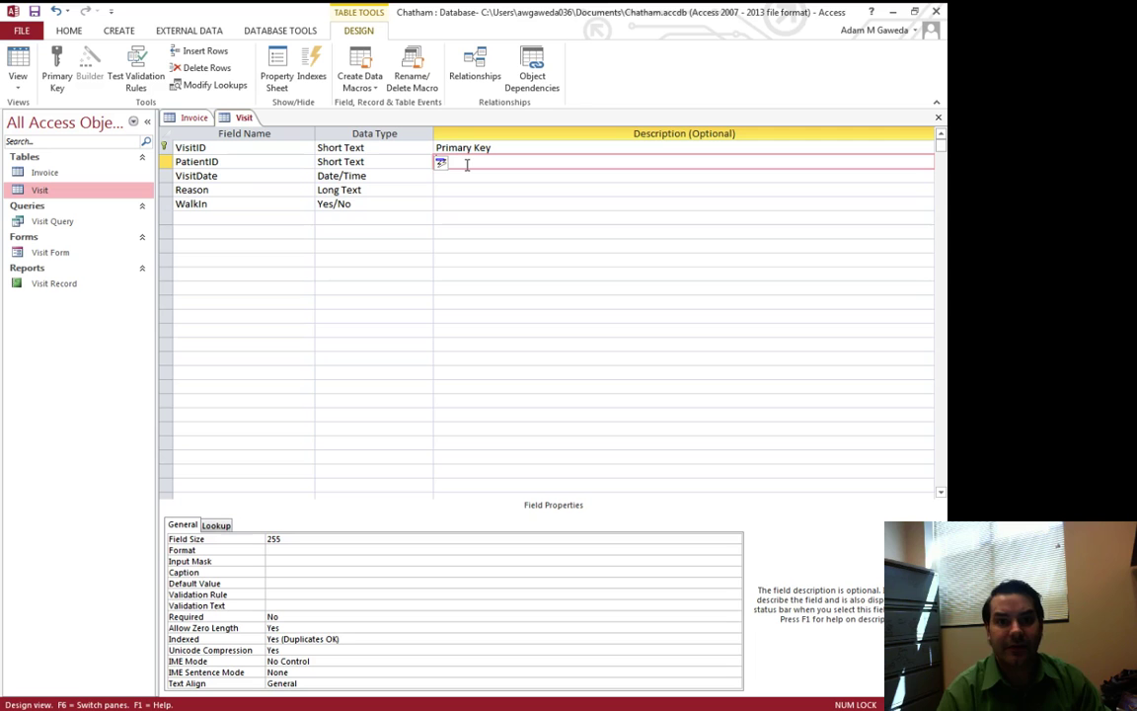
click(193, 117)
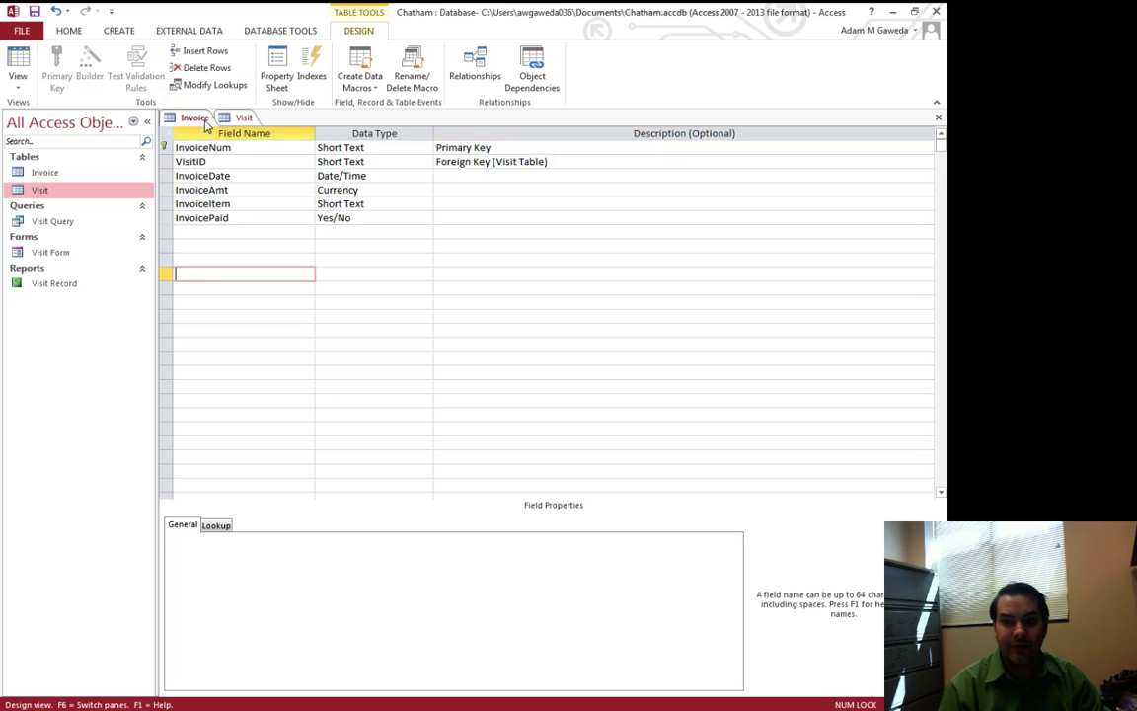
click(235, 117)
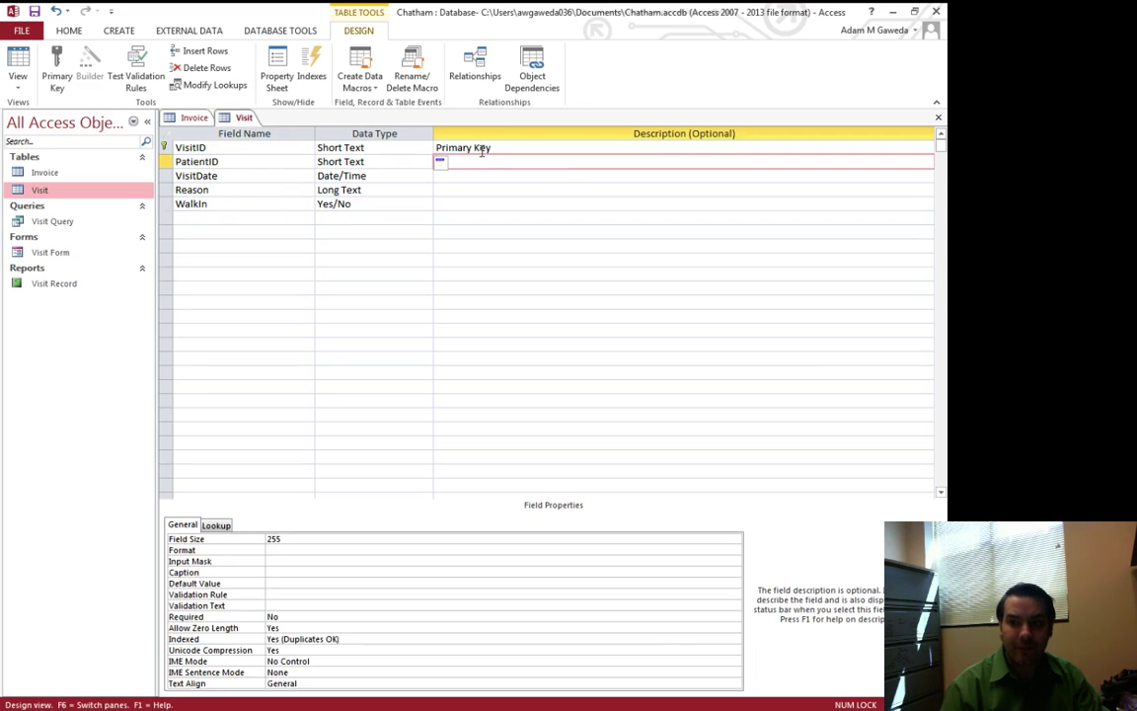
text(Fore)
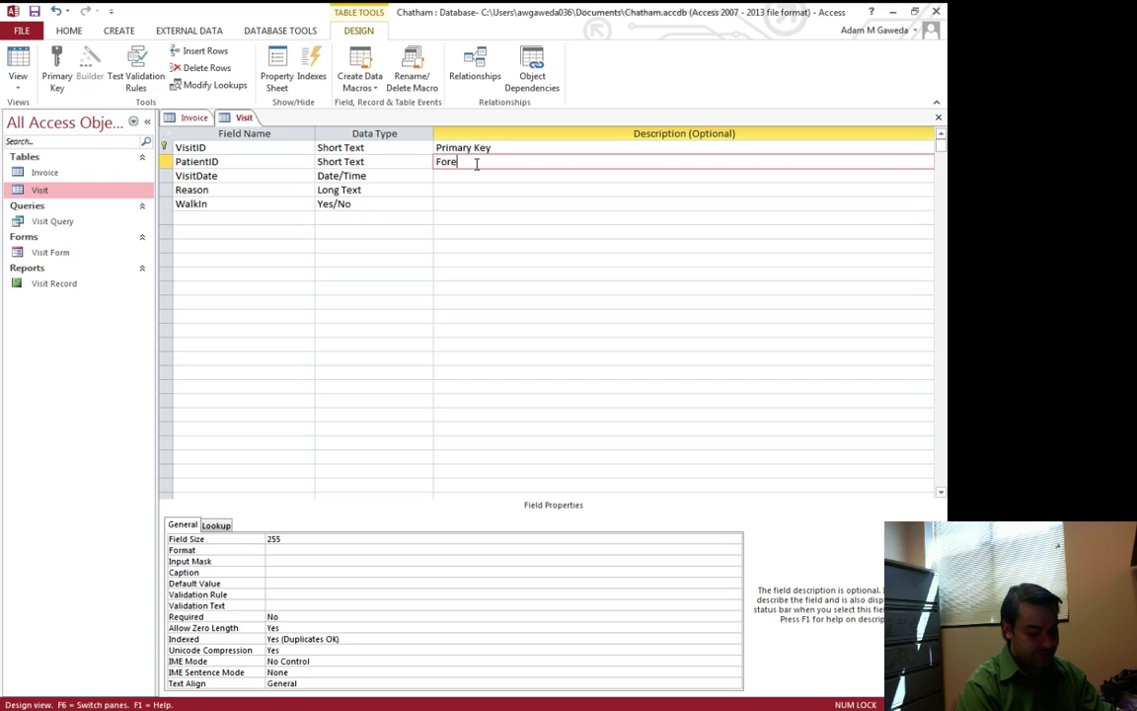
text(ign Key (Pa)
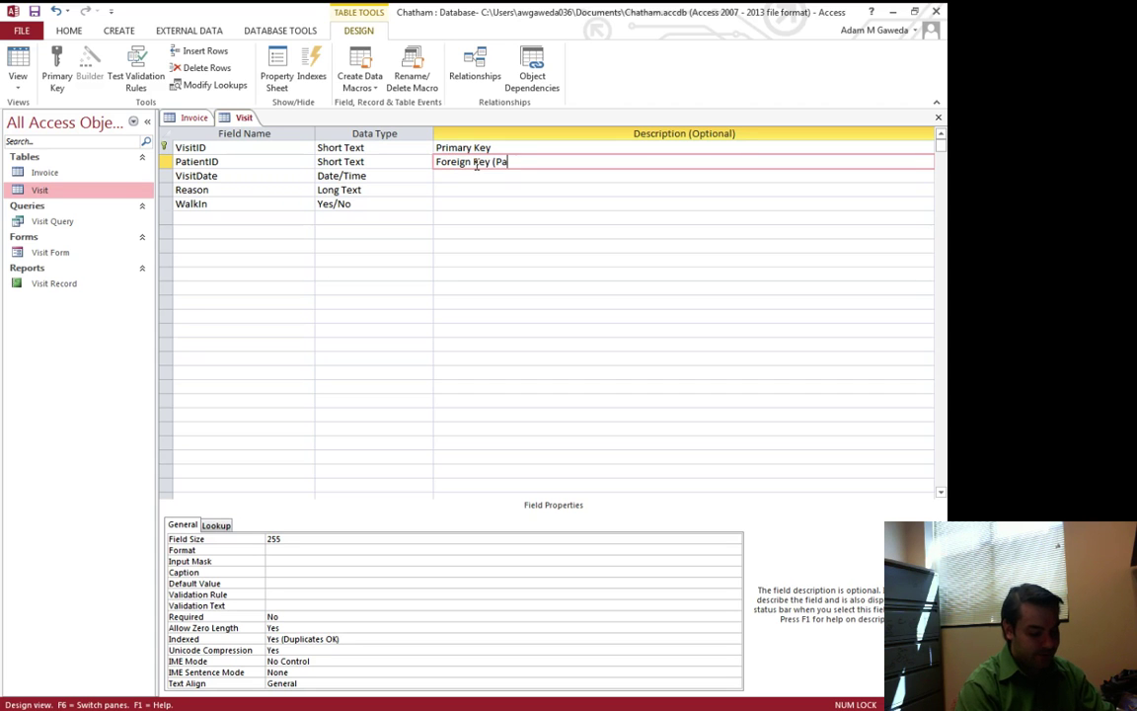
text(tient Table))
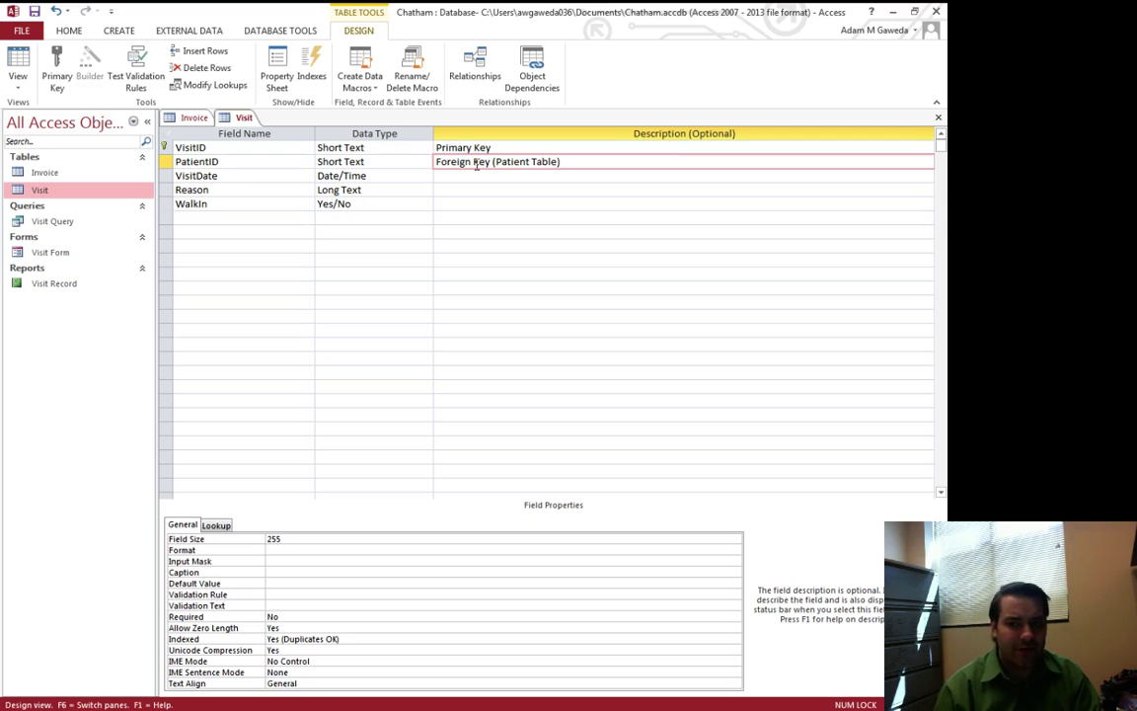
click(524, 259)
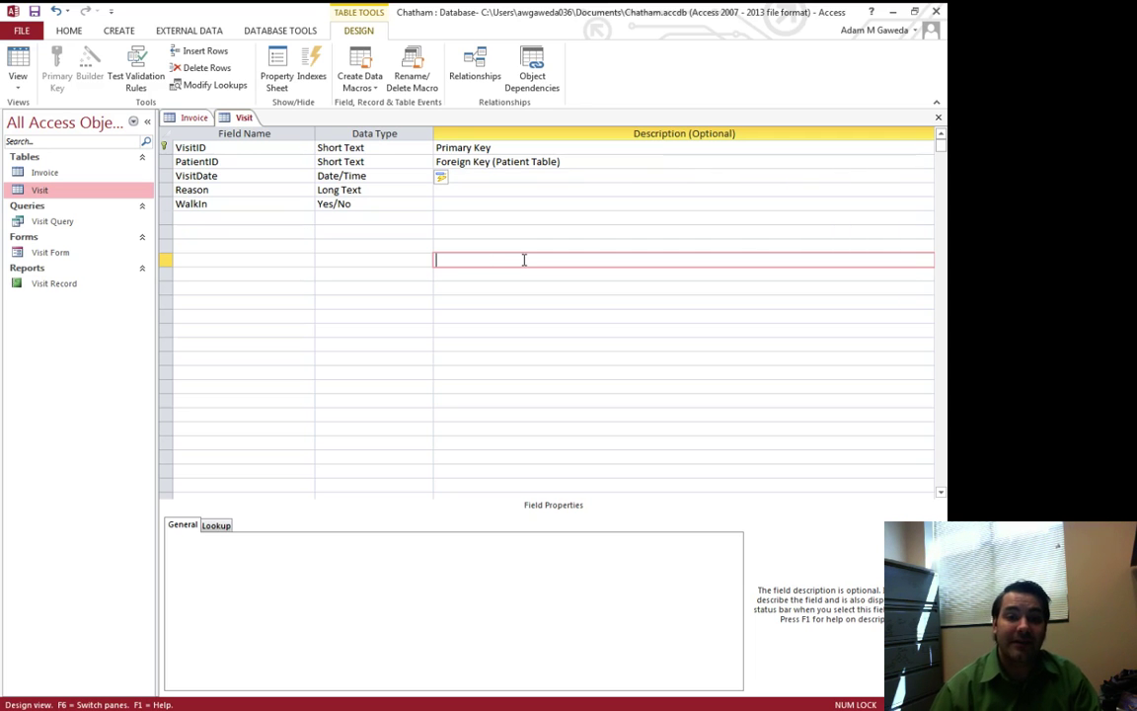
Look at the Patient table in the separate Kelly database, and close that database.
double_click(309, 9)
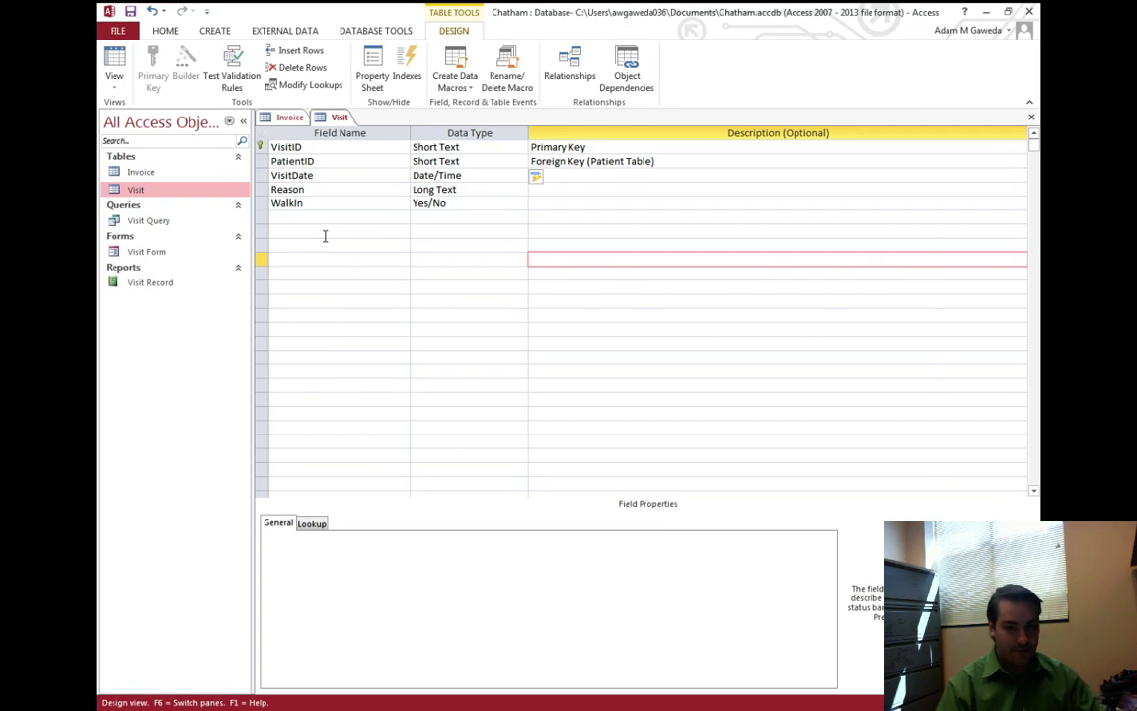
drag(691, 253, 739, 181)
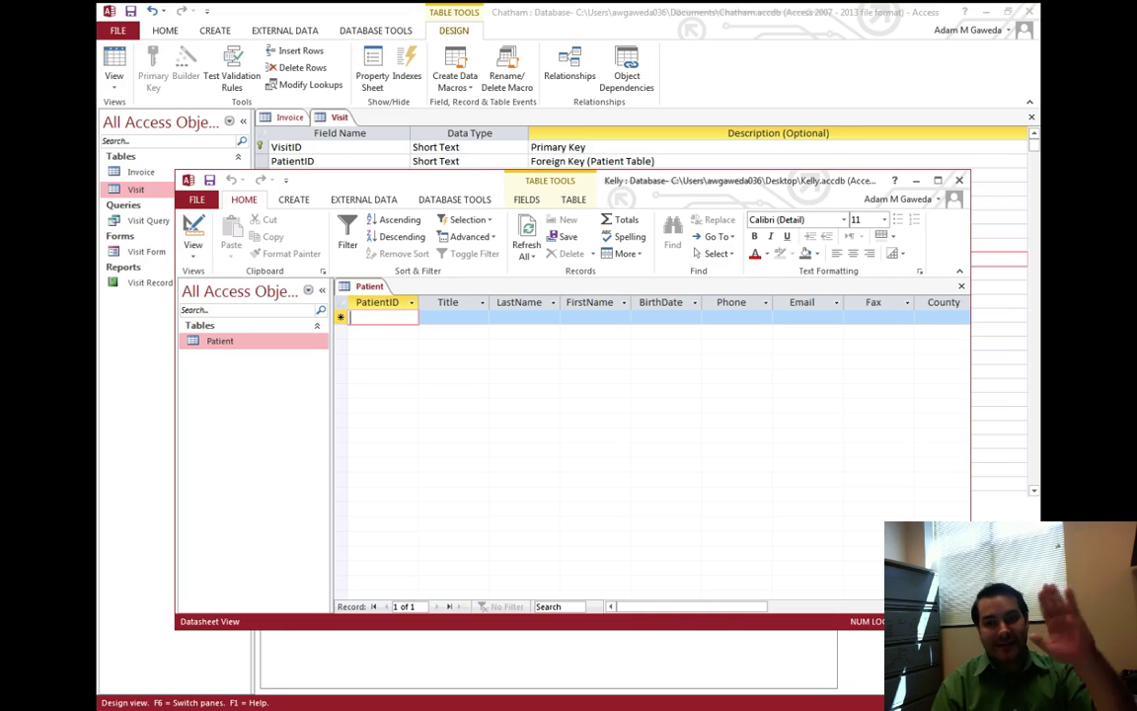
click(960, 181)
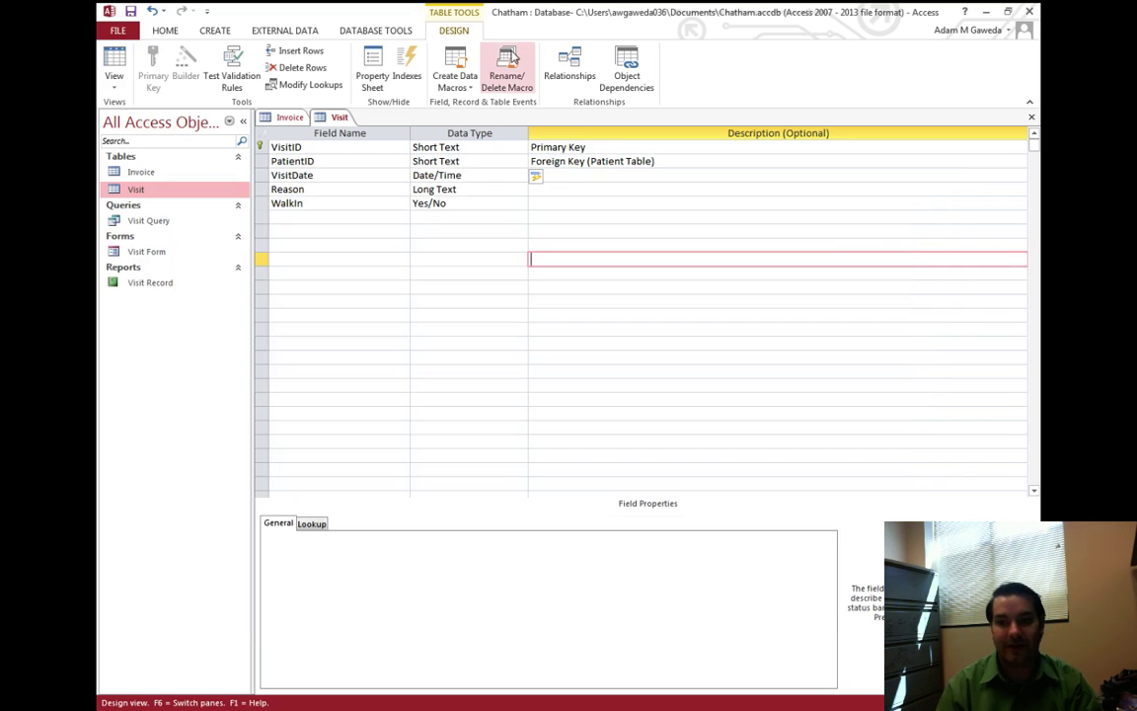
Close the Visit and Invoice tables, saving the design changes made to Visit.
click(297, 31)
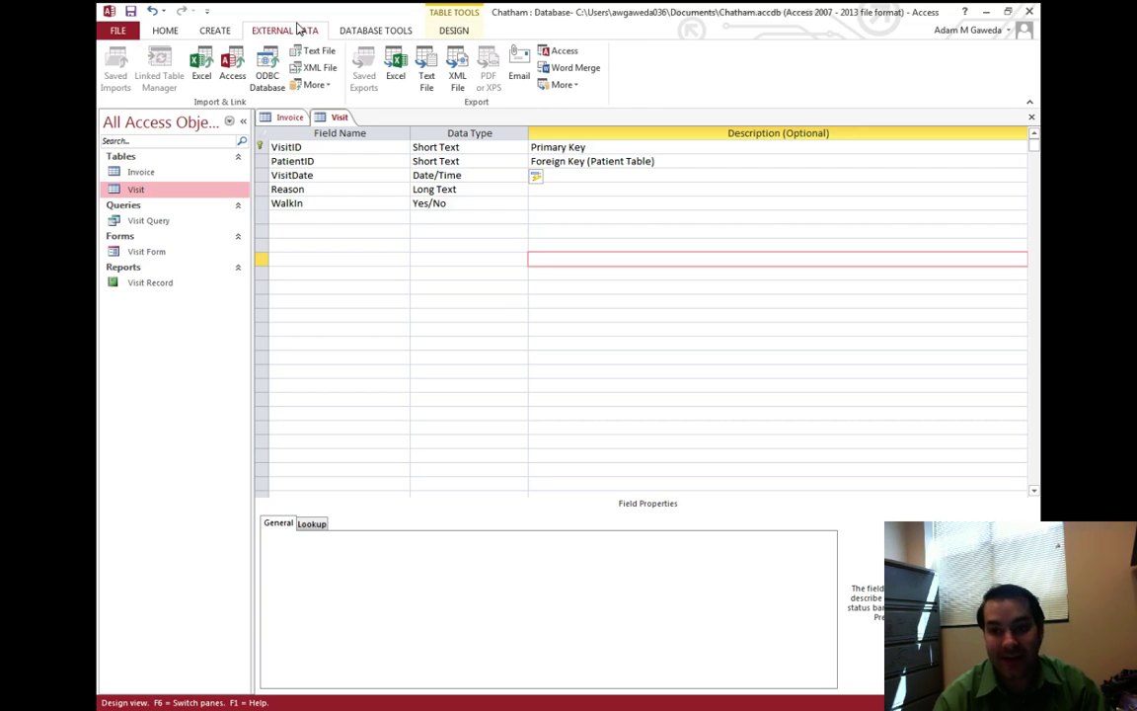
click(1031, 117)
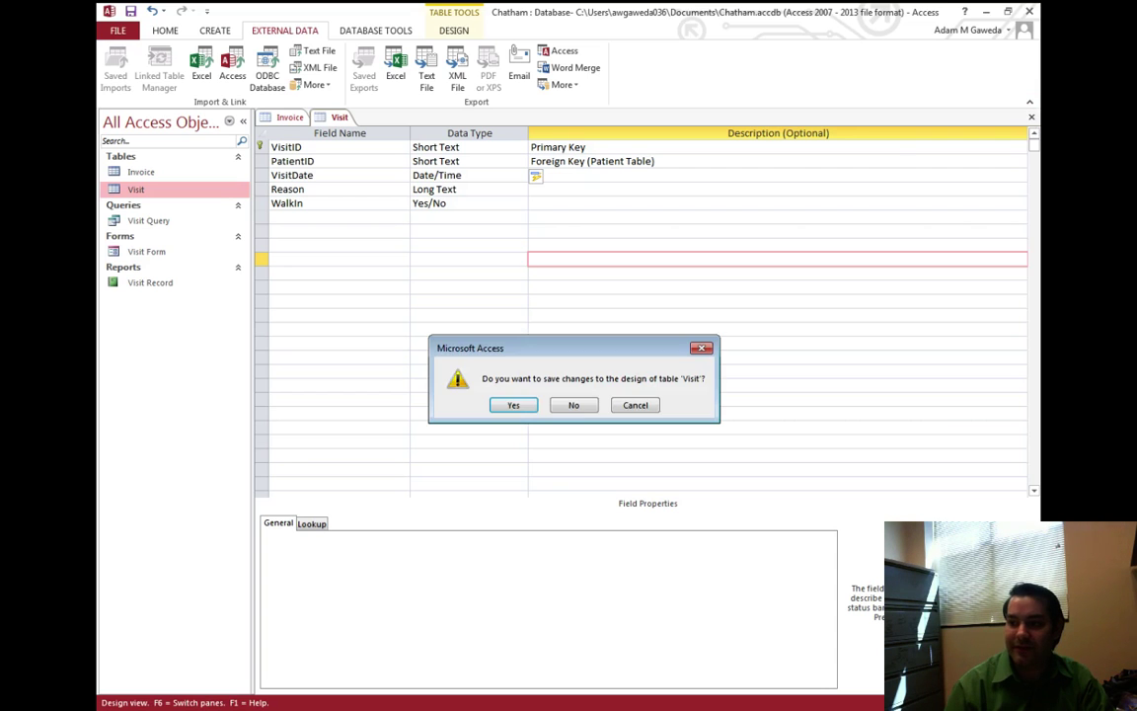
click(514, 404)
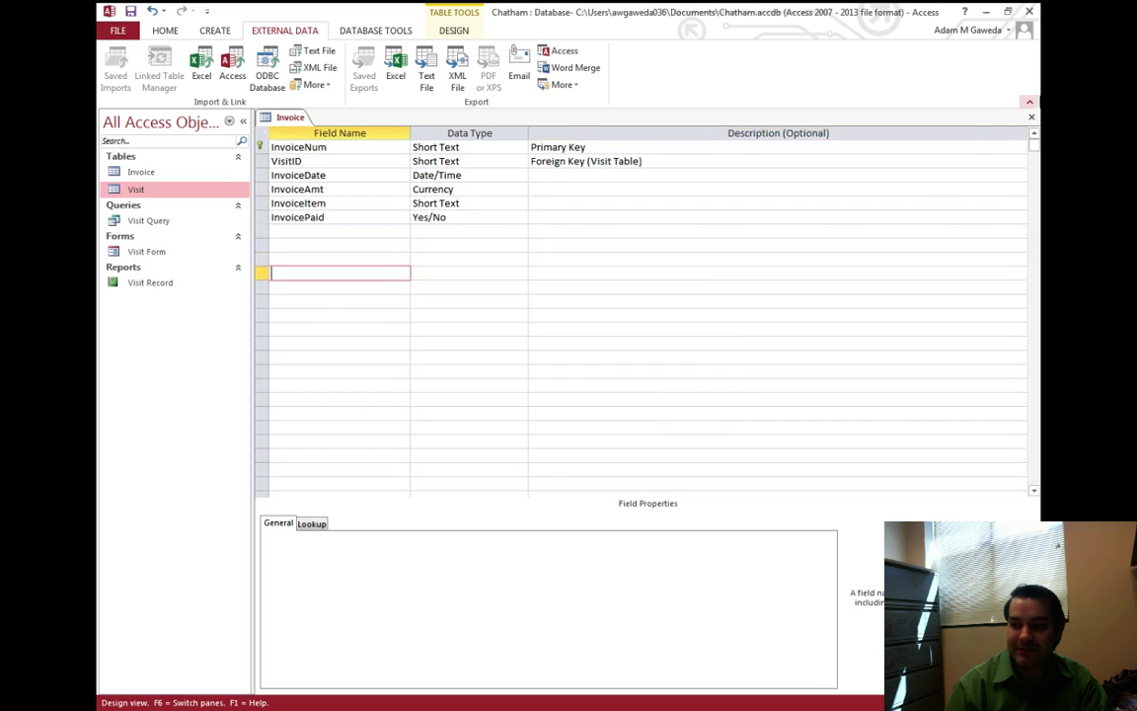
click(1031, 118)
key(Return)
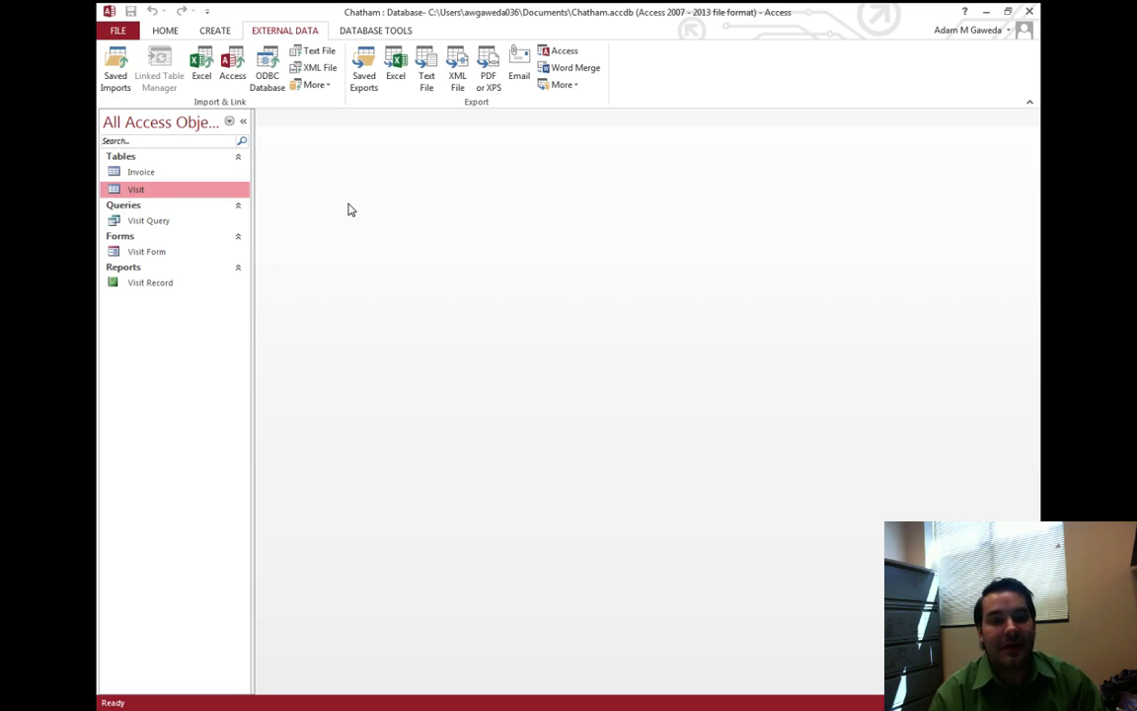
click(232, 86)
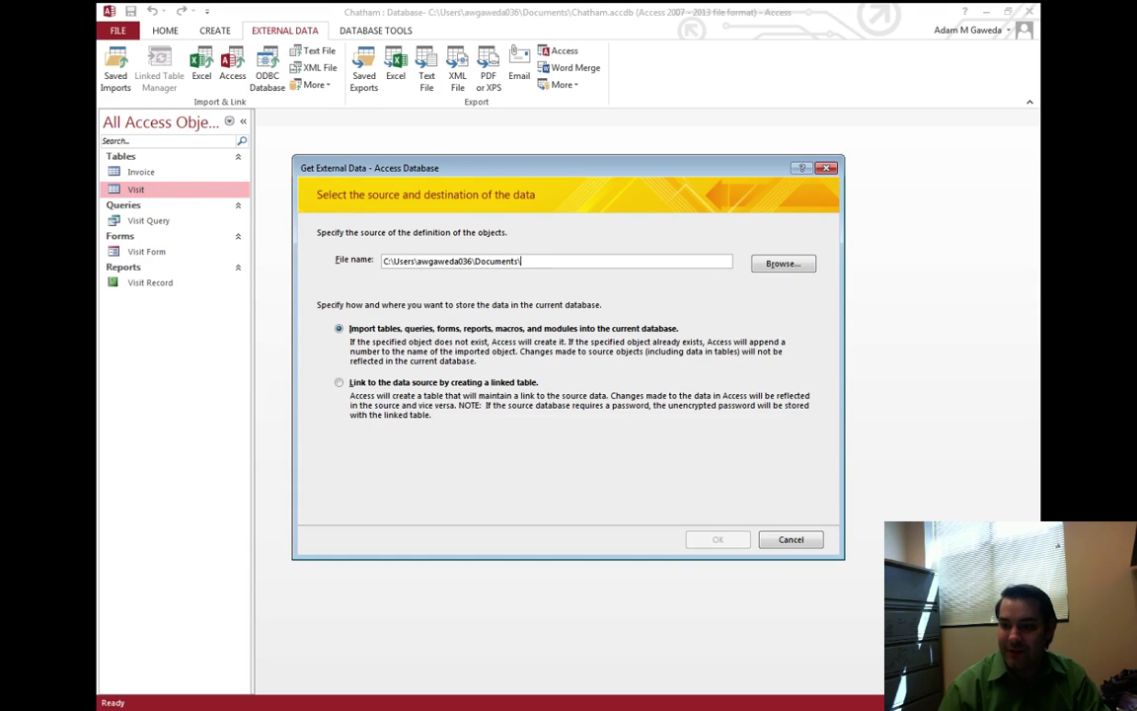
click(783, 263)
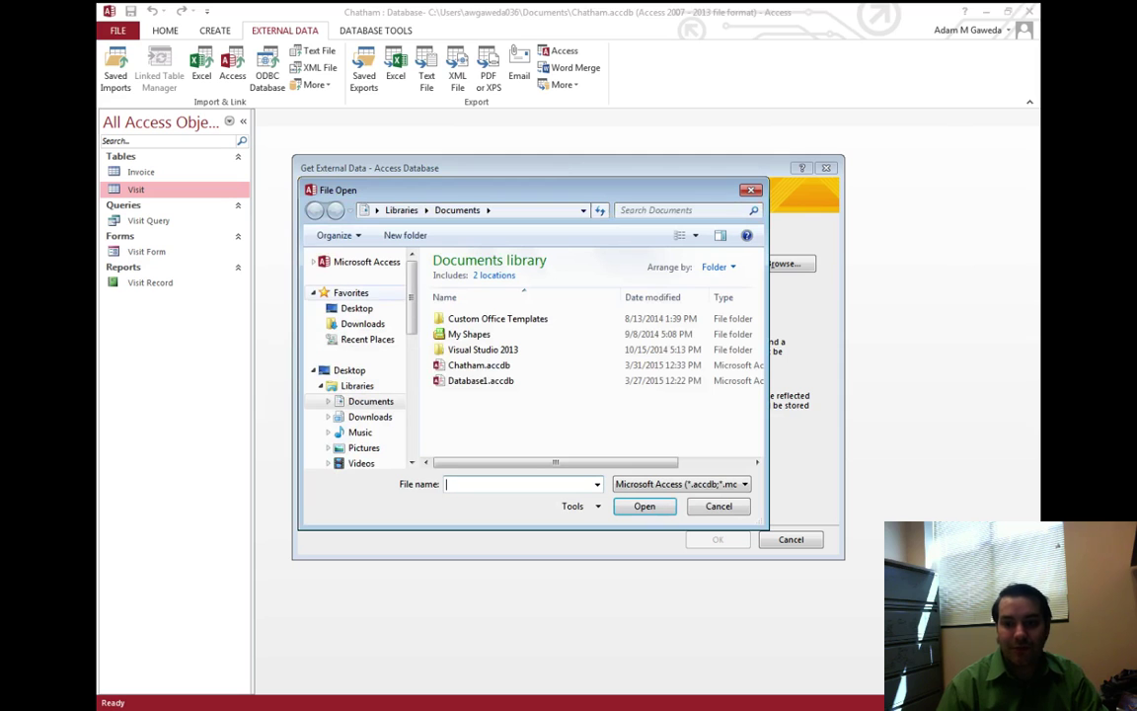
click(357, 308)
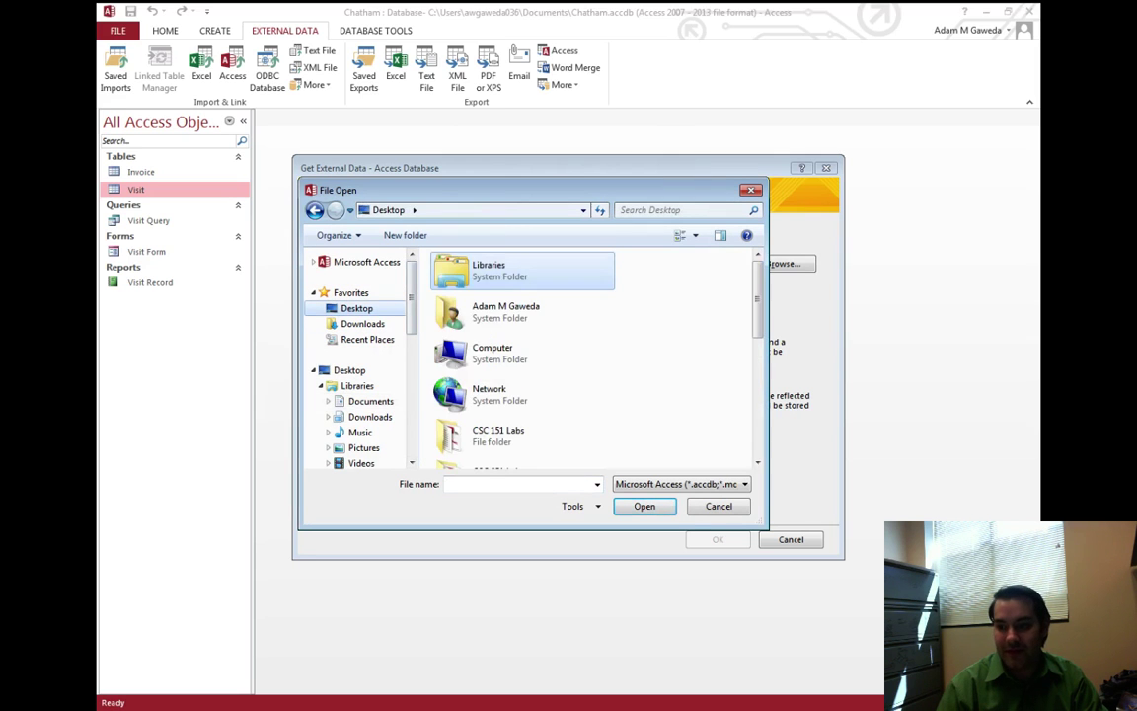
drag(758, 301, 758, 427)
click(523, 449)
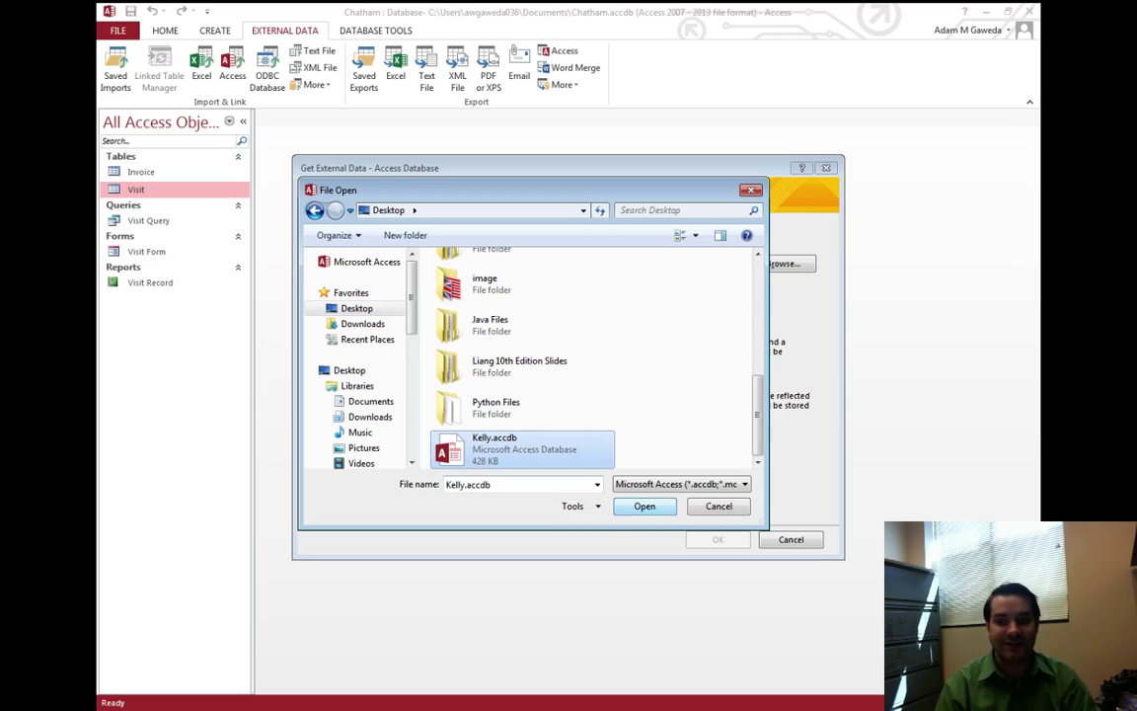
key(Return)
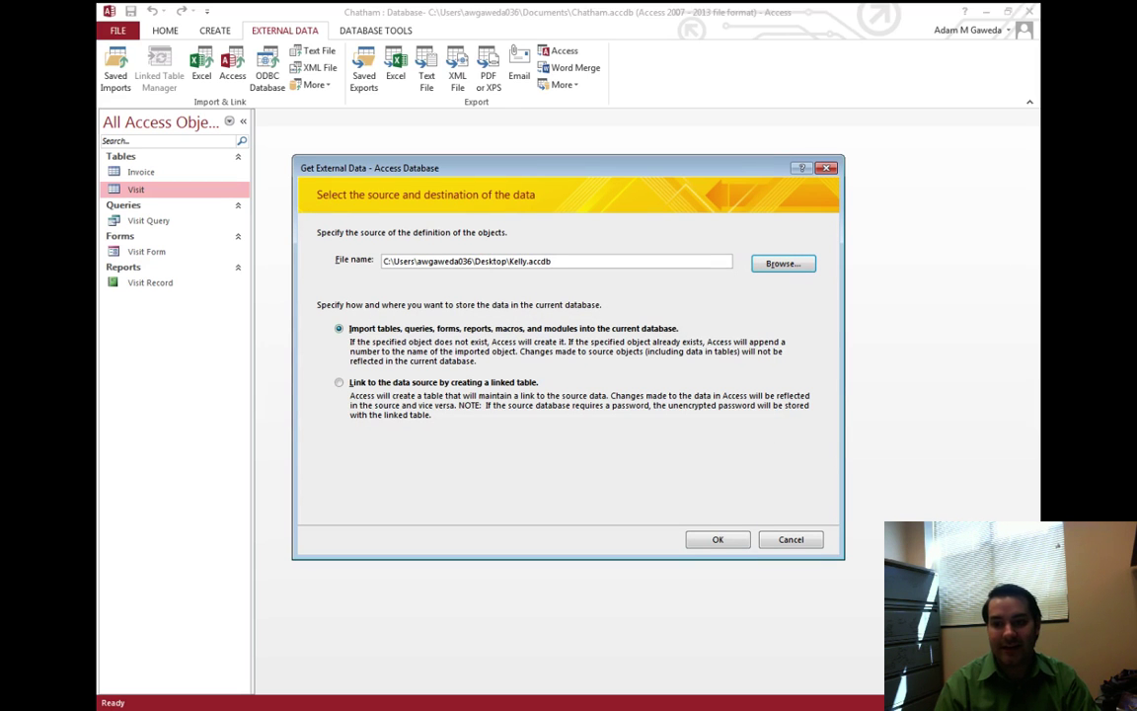
click(718, 539)
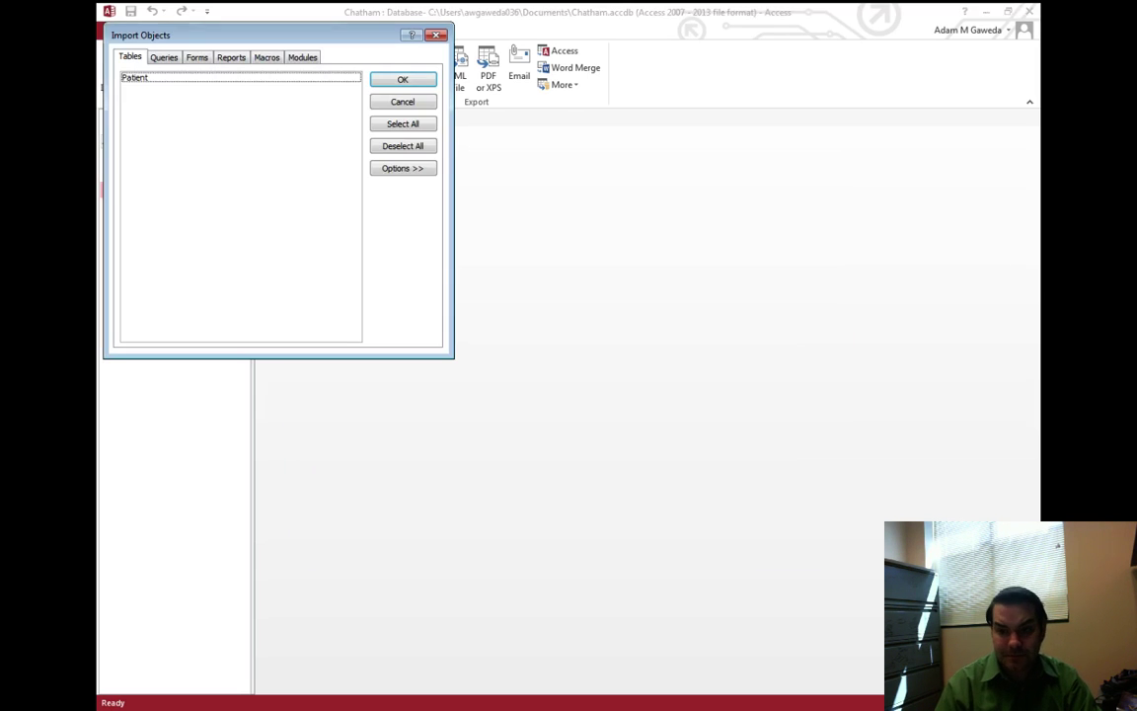
drag(251, 35, 506, 229)
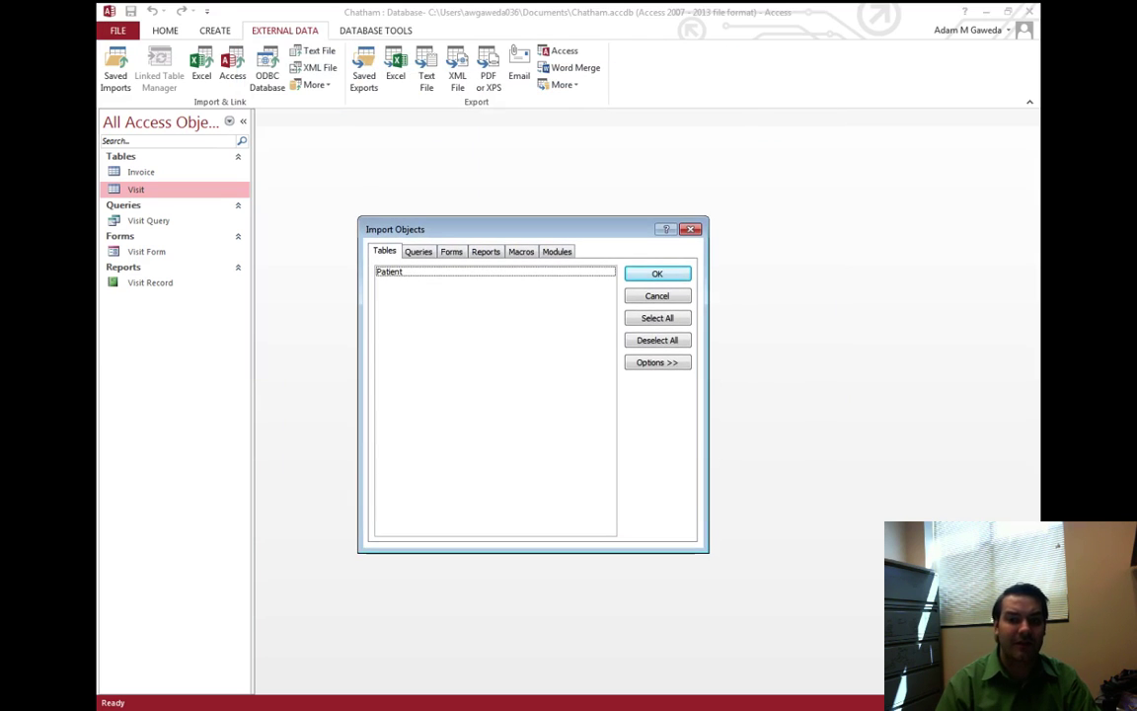
click(657, 296)
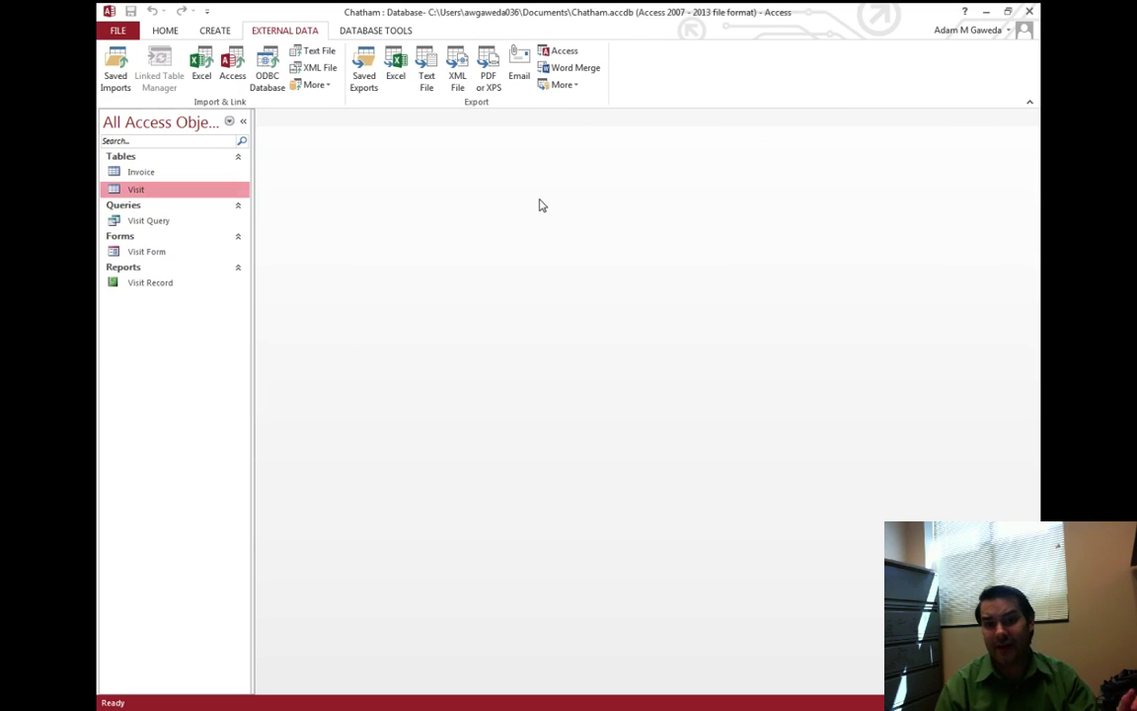
Start an import from the Access database Kelly.accdb on the Desktop and select its Patient table as the object to import.
click(232, 67)
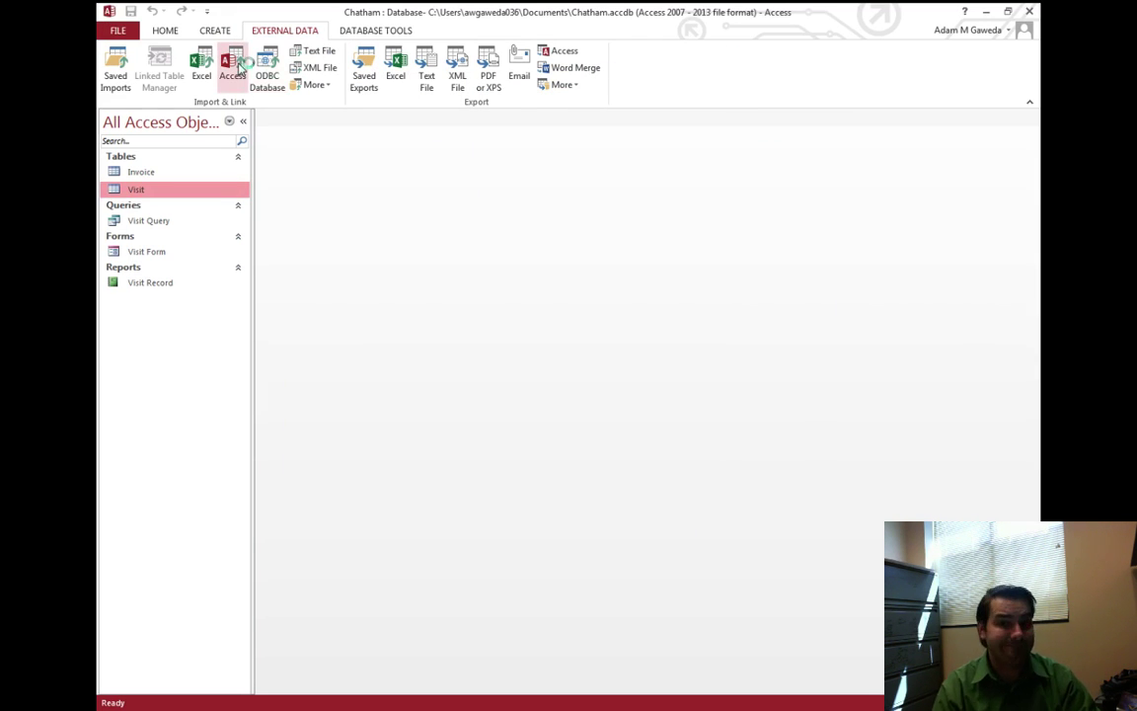
click(782, 263)
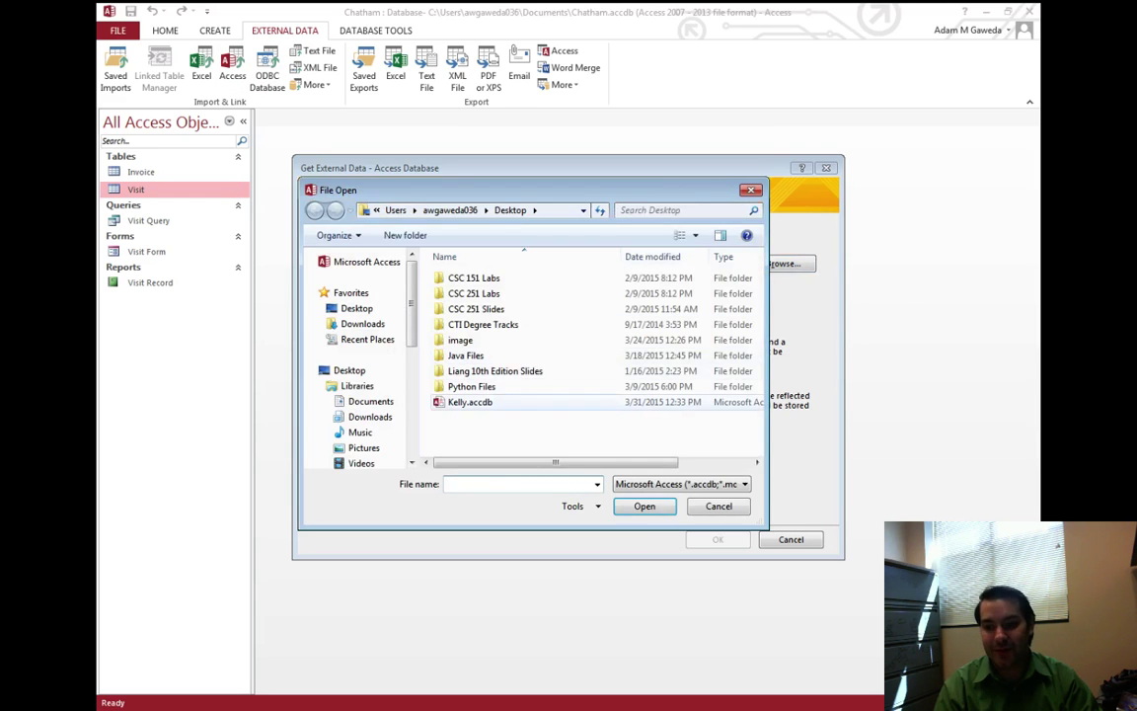
double_click(473, 401)
key(Return)
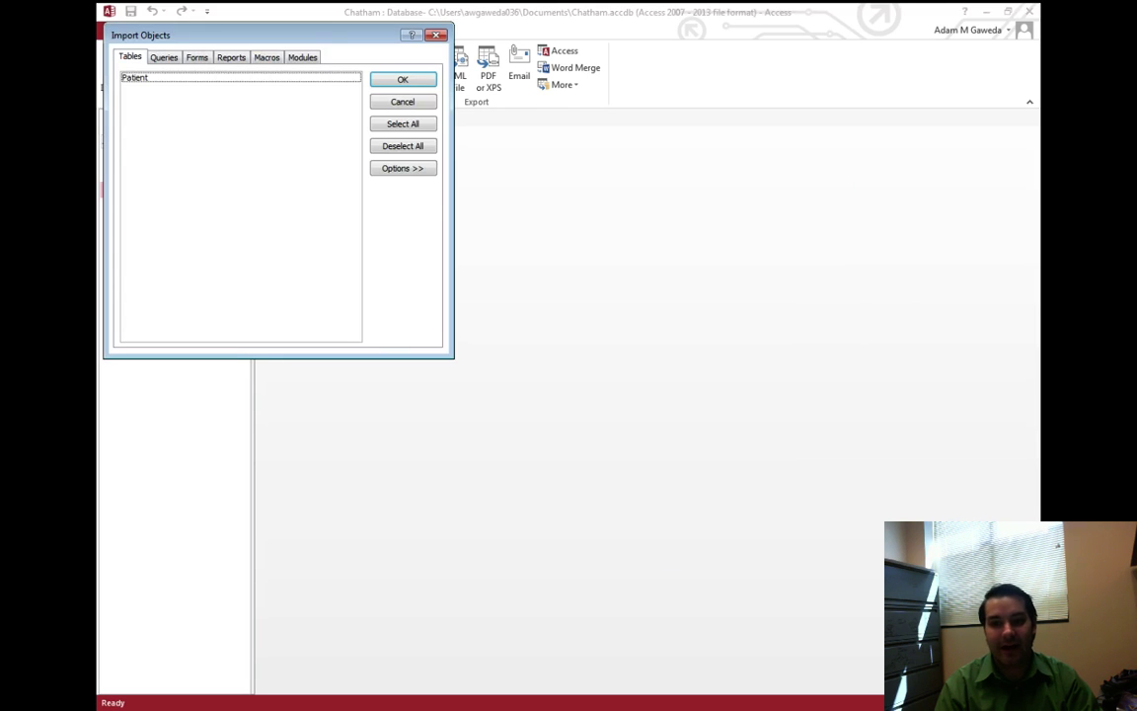
click(604, 194)
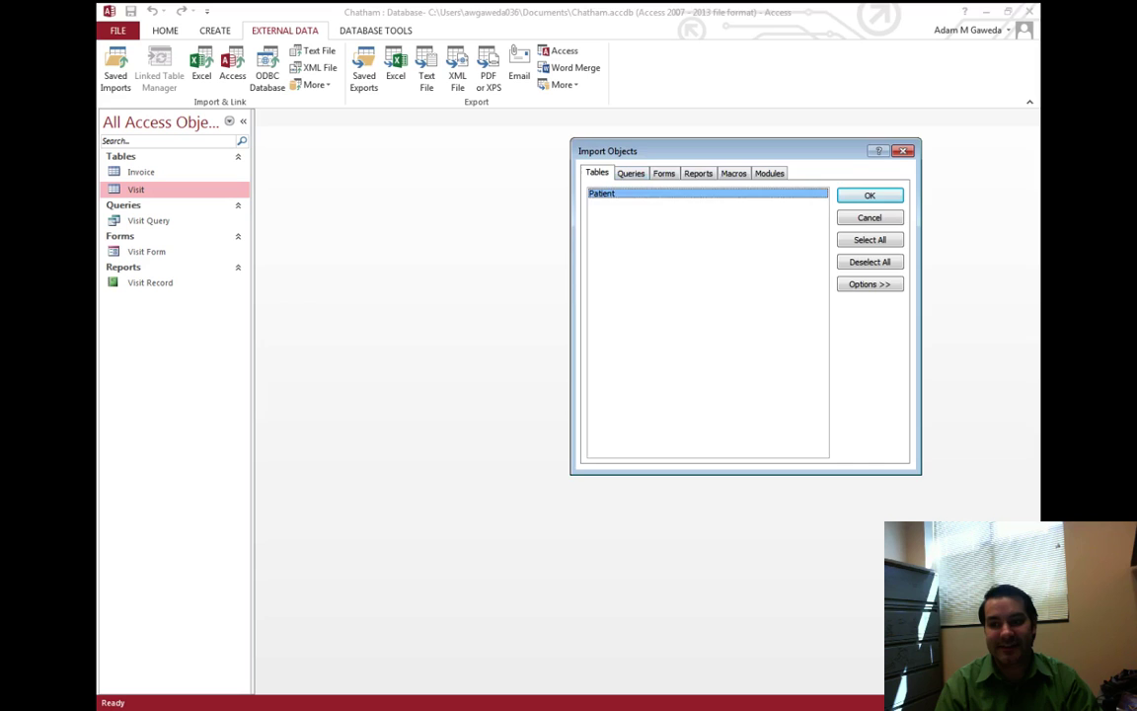
drag(690, 151, 482, 165)
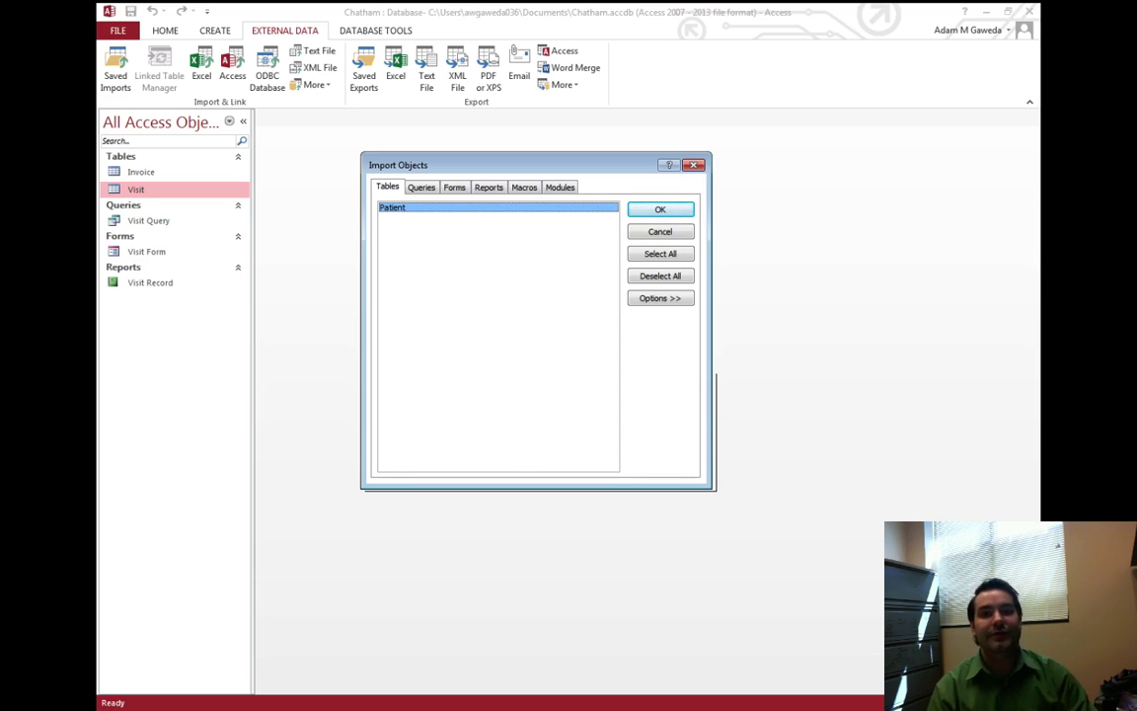
Look through the other importable object types of the Kelly database, from queries to modules, and return to its tables.
key(ctrl+Tab)
key(ctrl+Tab)
key(ctrl+Tab)
key(ctrl+Tab)
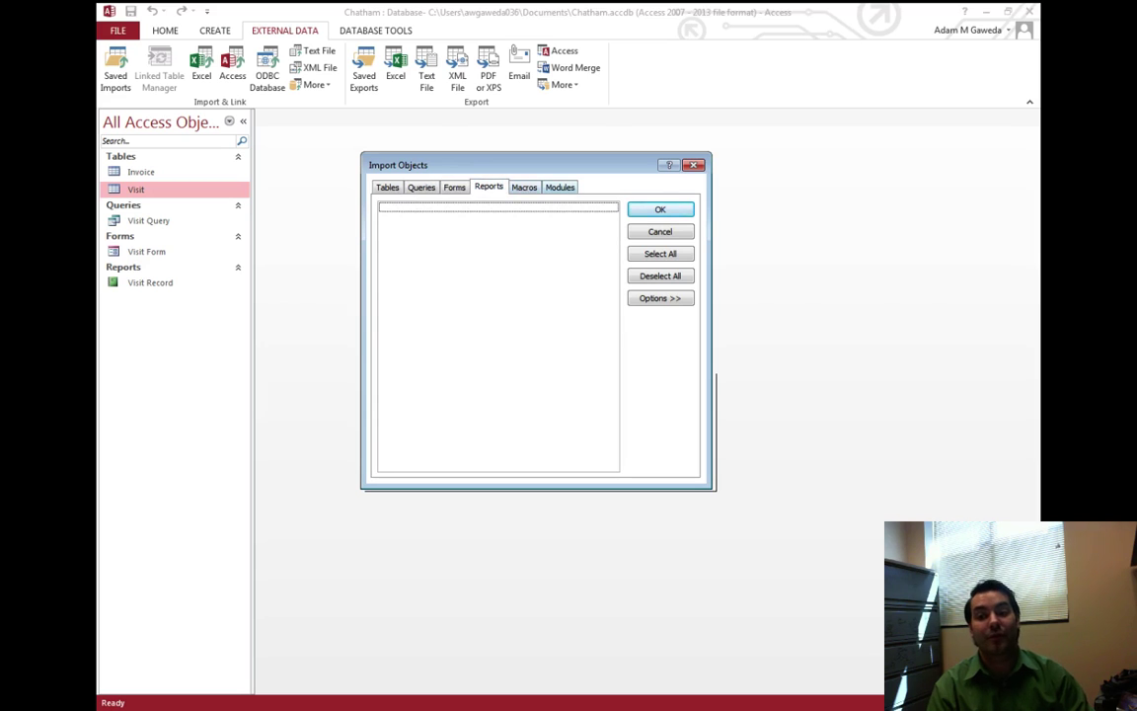
key(ctrl+Tab)
key(ctrl+Tab)
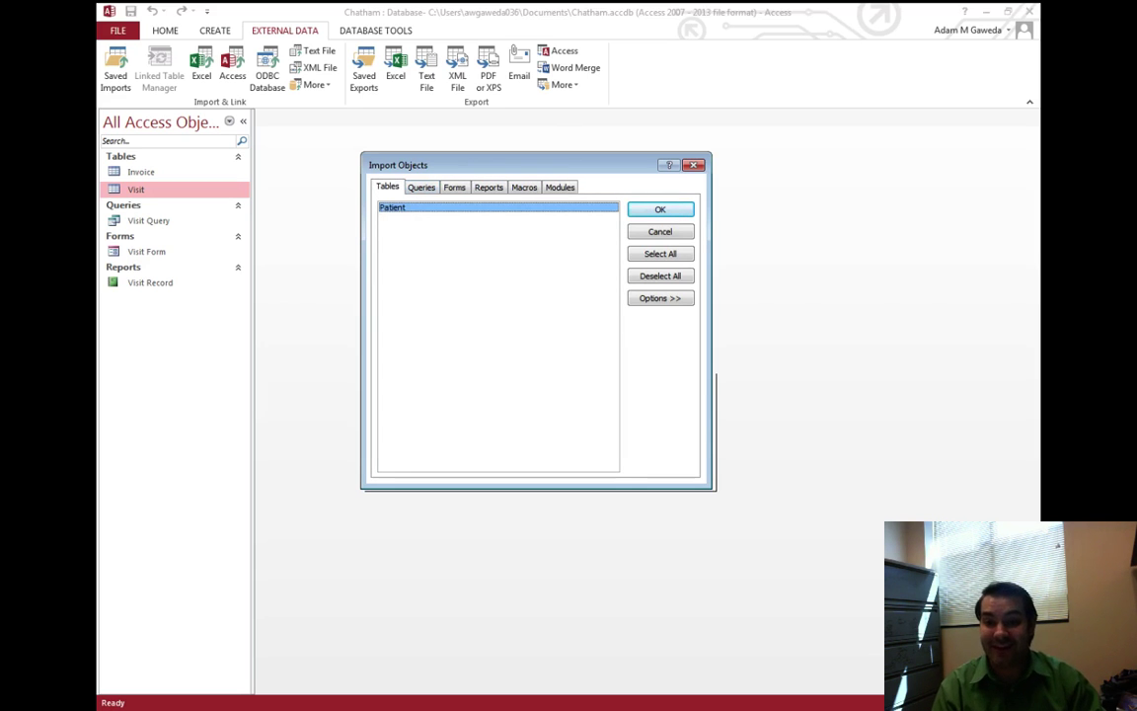
Import the Patient table with the Definition Only option and finish without saving the import steps.
key(alt+o)
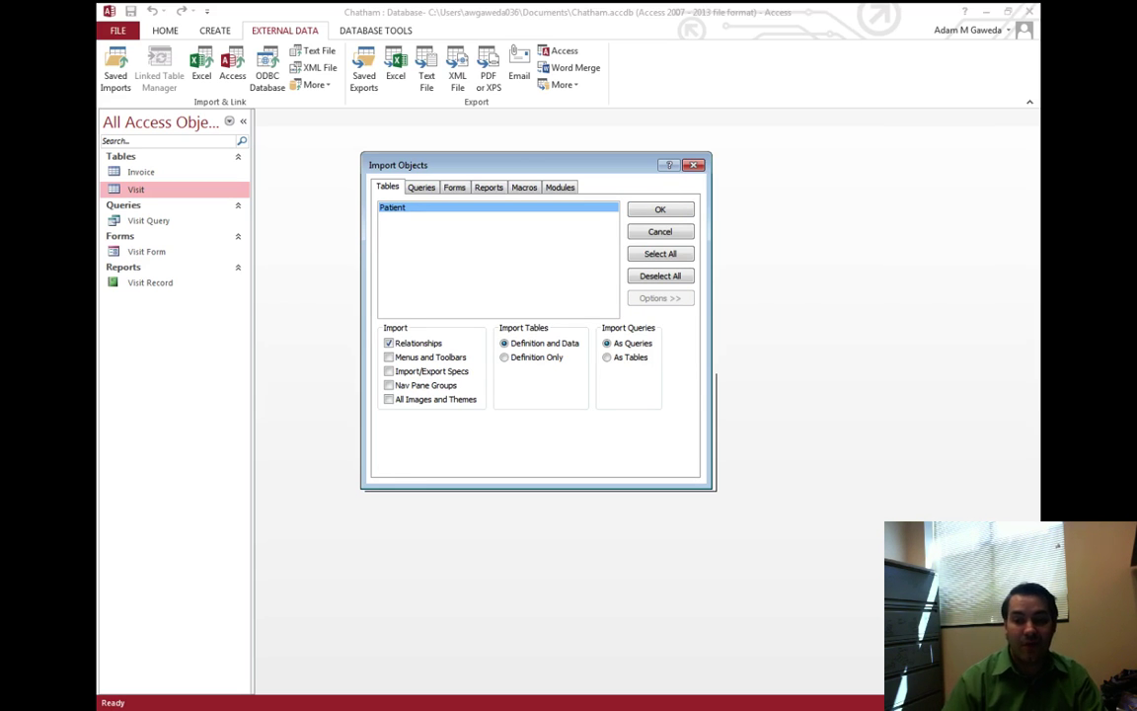
click(536, 357)
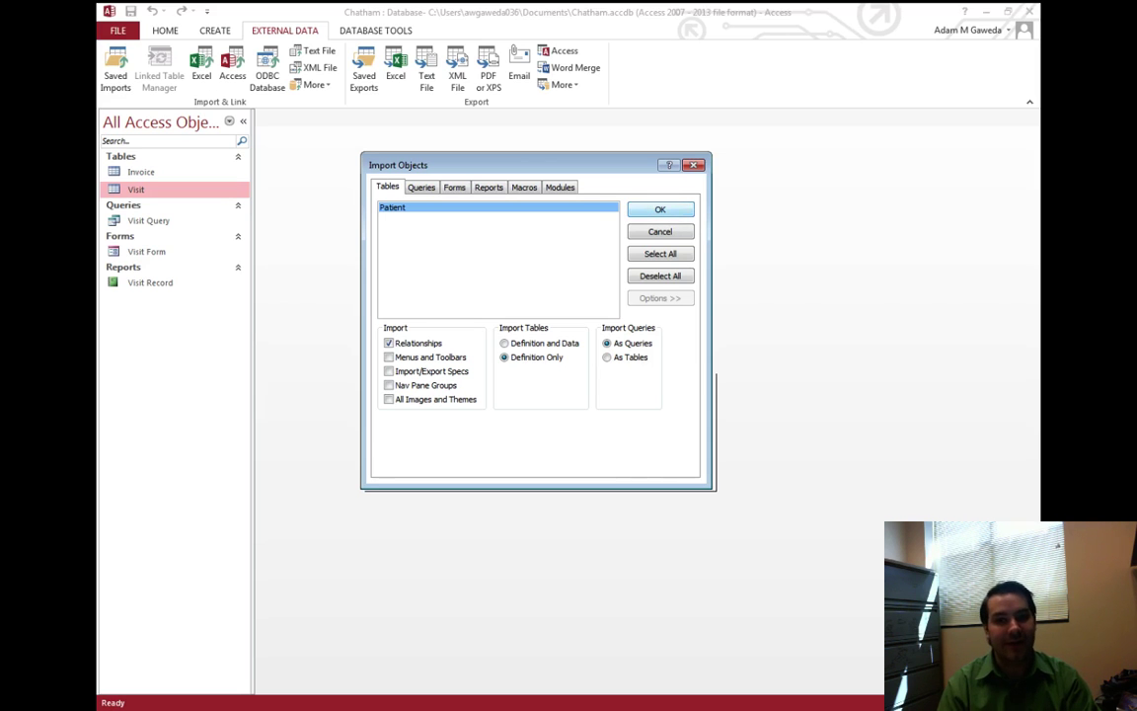
click(660, 210)
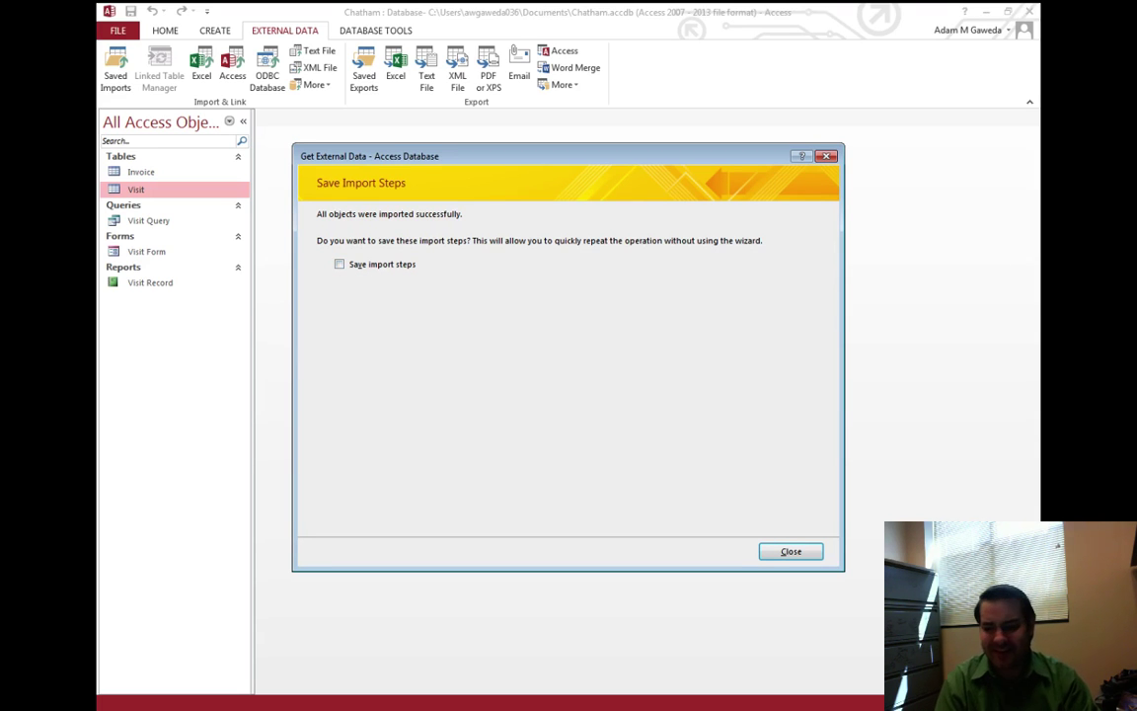
click(790, 551)
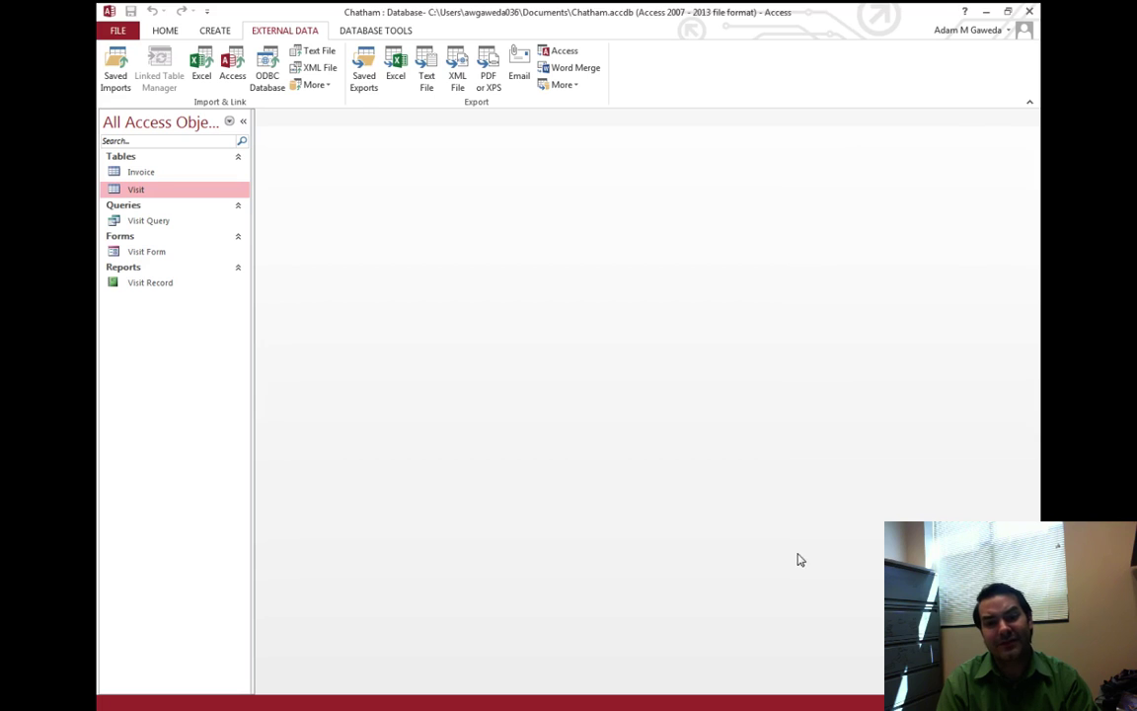
Open the imported Patient table.
double_click(135, 191)
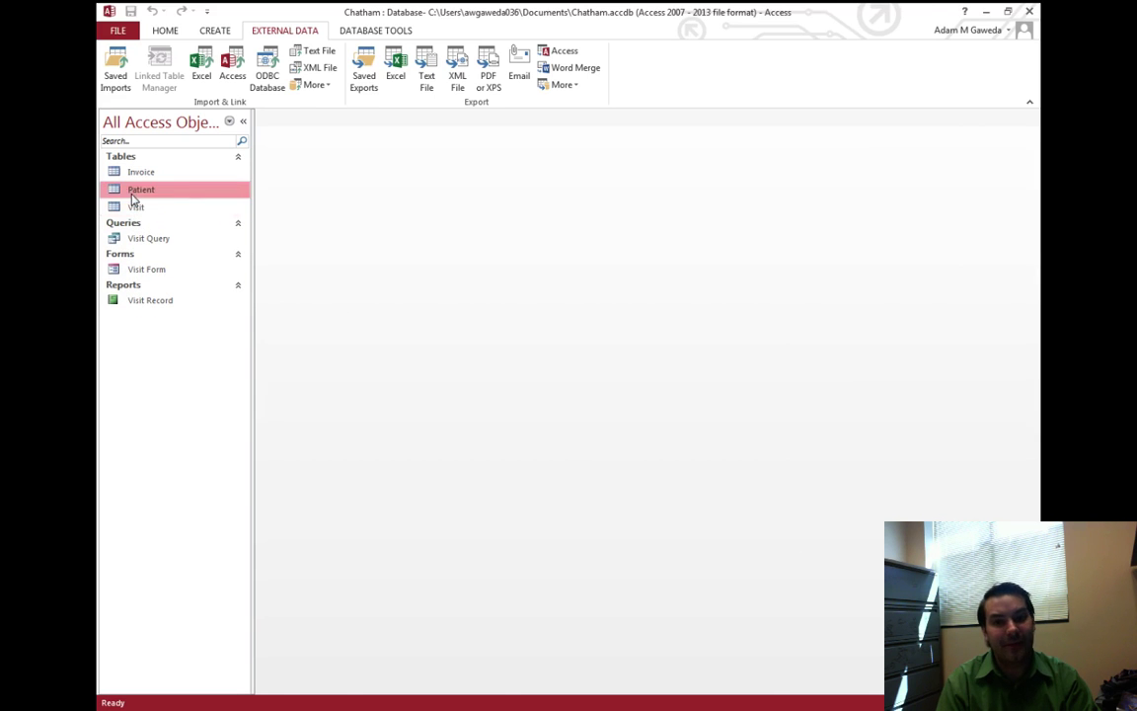